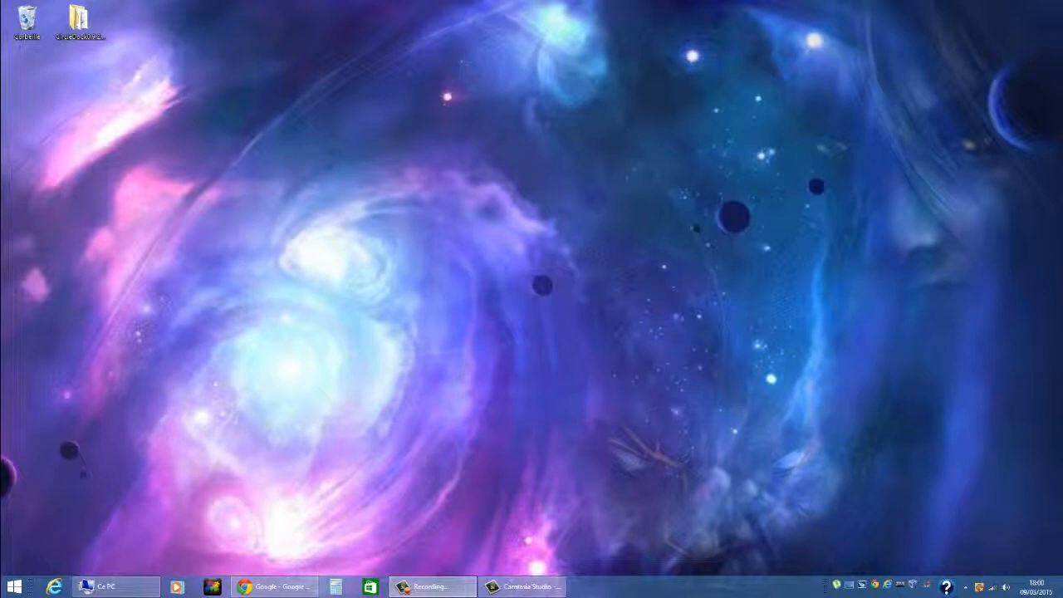
# Switch to Google Chrome and search Google for rocketdock
pyautogui.hotkey('alt', 'Tab')
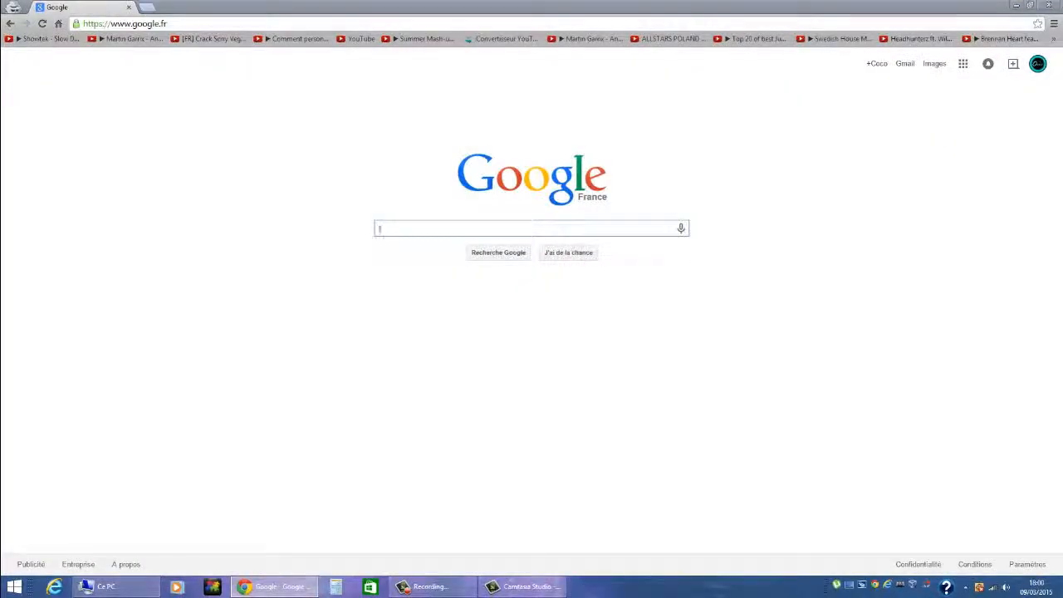
pyautogui.write('roc')
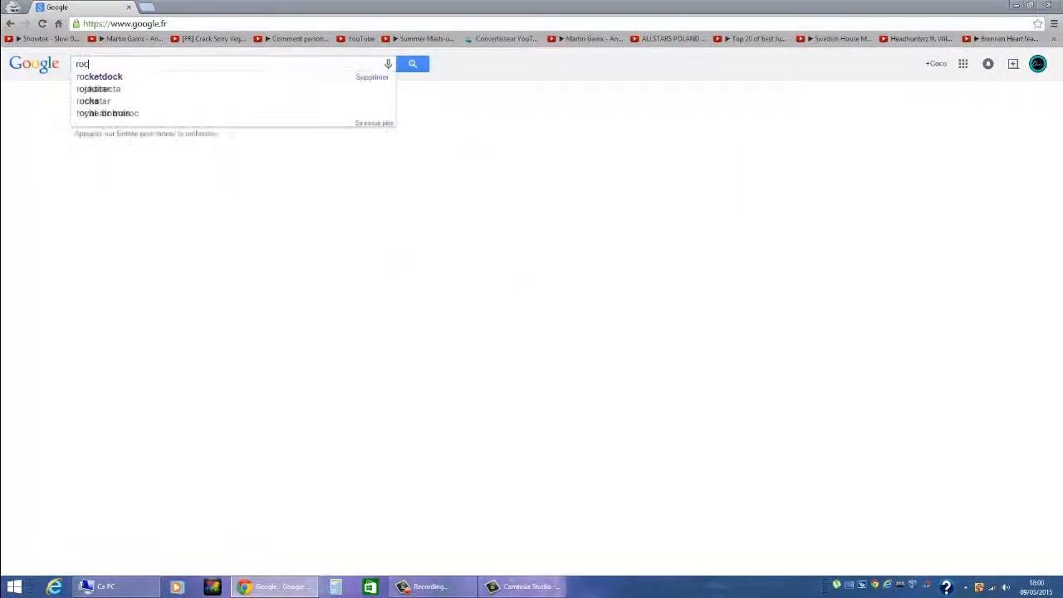
pyautogui.write('ketdock')
pyautogui.press('Return')
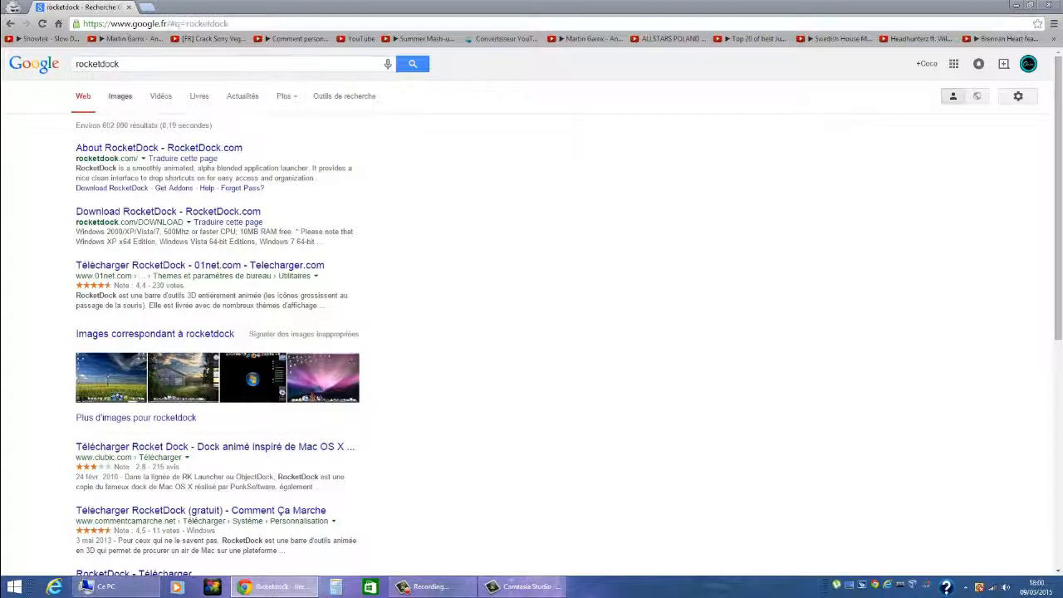
# Open the RocketDock.com site from the results and download the RocketDock installer from its download page
pyautogui.click(158, 148)
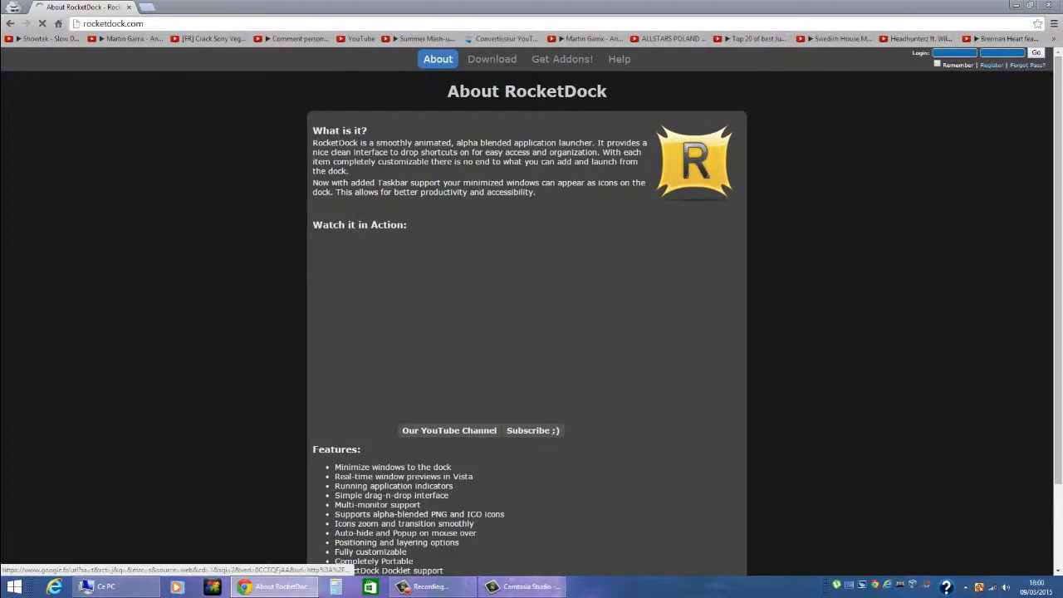
pyautogui.click(492, 59)
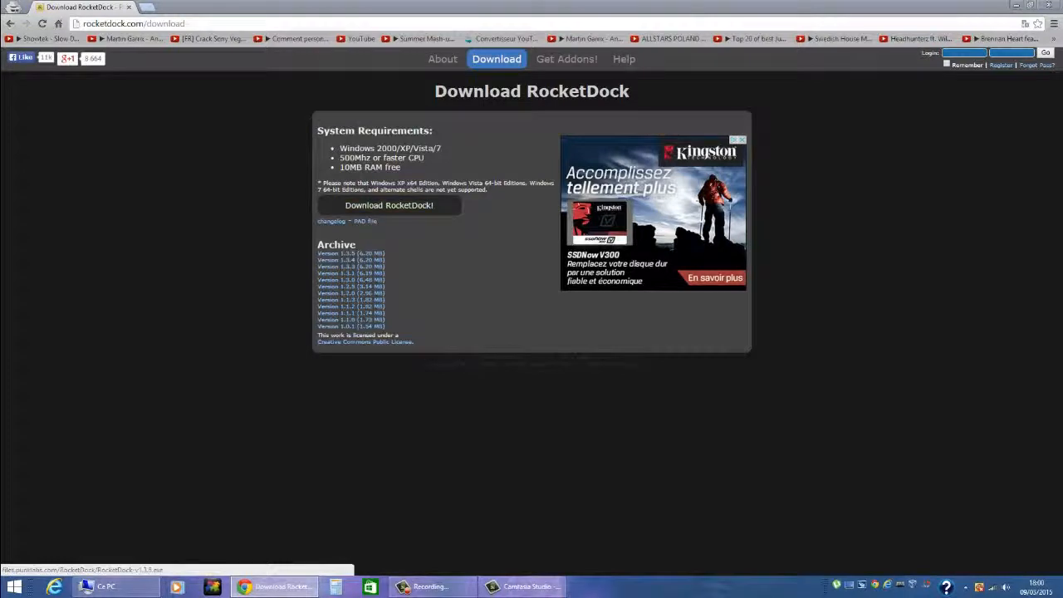
pyautogui.click(388, 205)
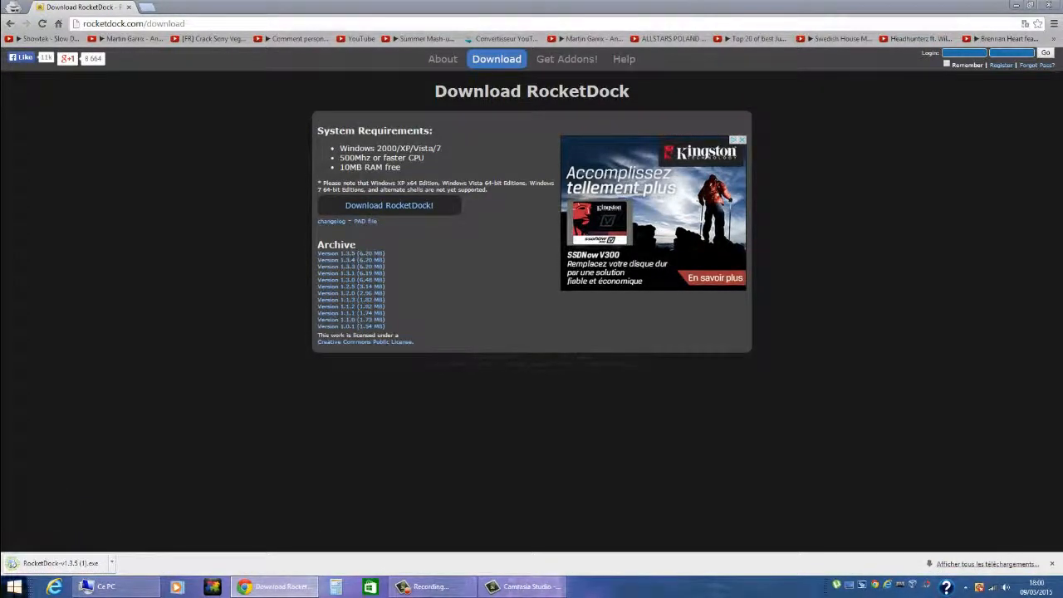
# Shrink the browser window, place the downloaded RocketDock installer on the desktop and move it near the middle
pyautogui.press('super+Down')
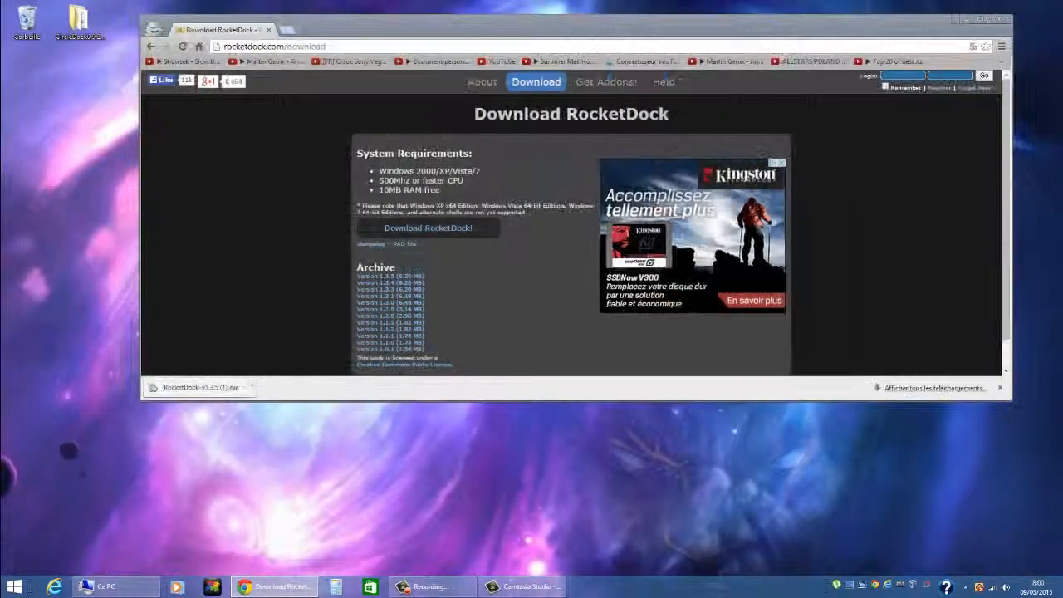
pyautogui.moveTo(199, 387); pyautogui.dragTo(79, 251)
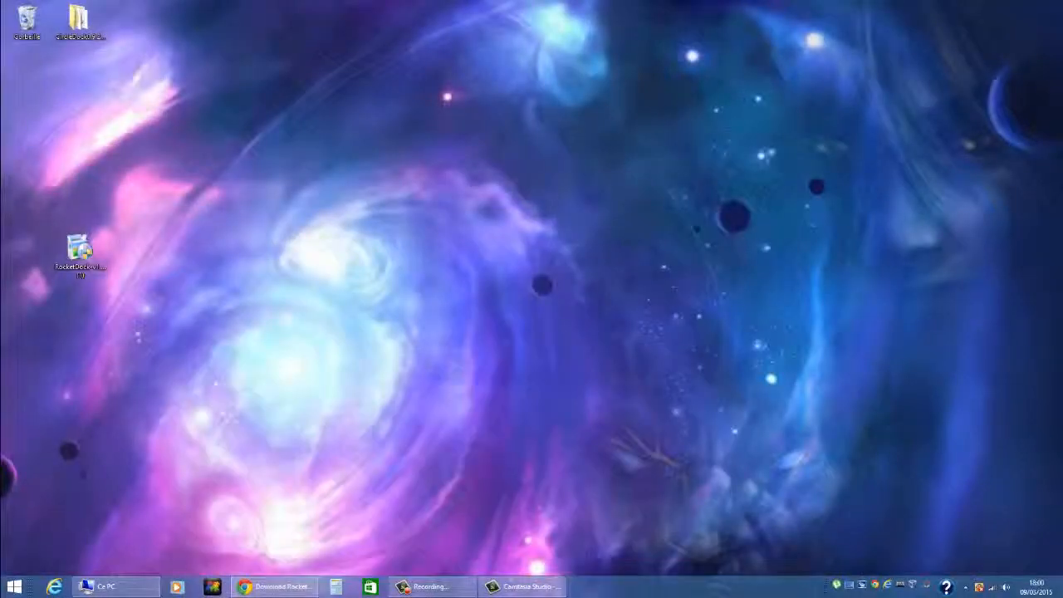
pyautogui.moveTo(78, 251); pyautogui.dragTo(541, 333)
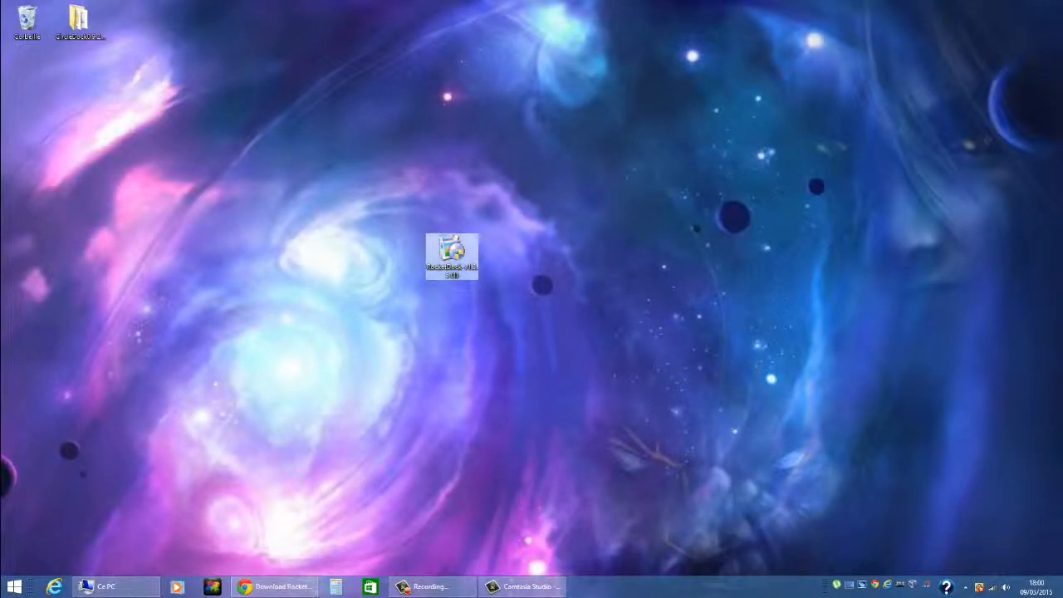
# Run the RocketDock installer with Français as the setup language and accept the licence agreement
pyautogui.click(541, 334)
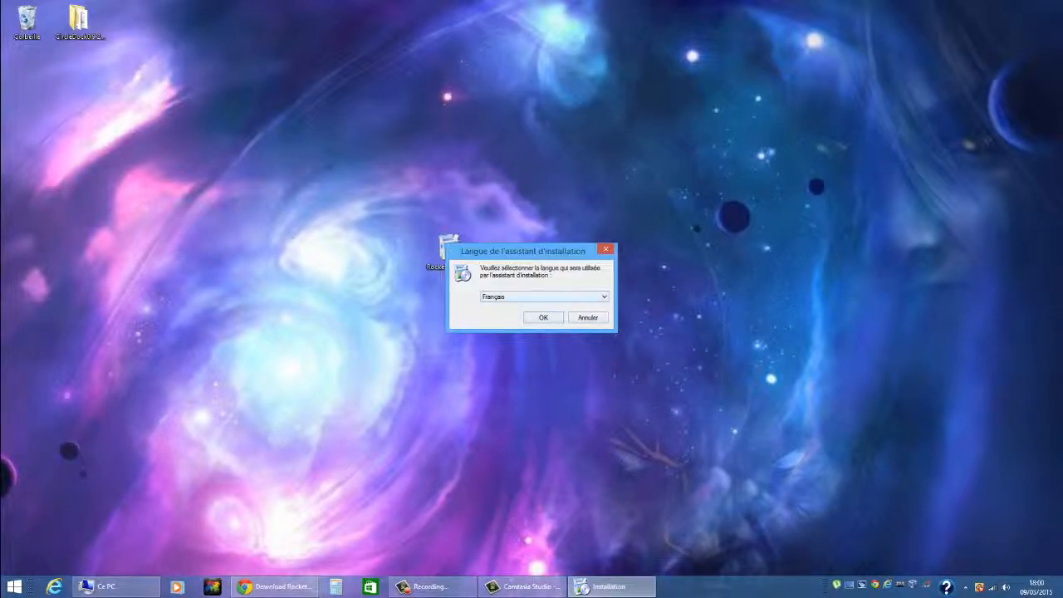
pyautogui.press('Return')
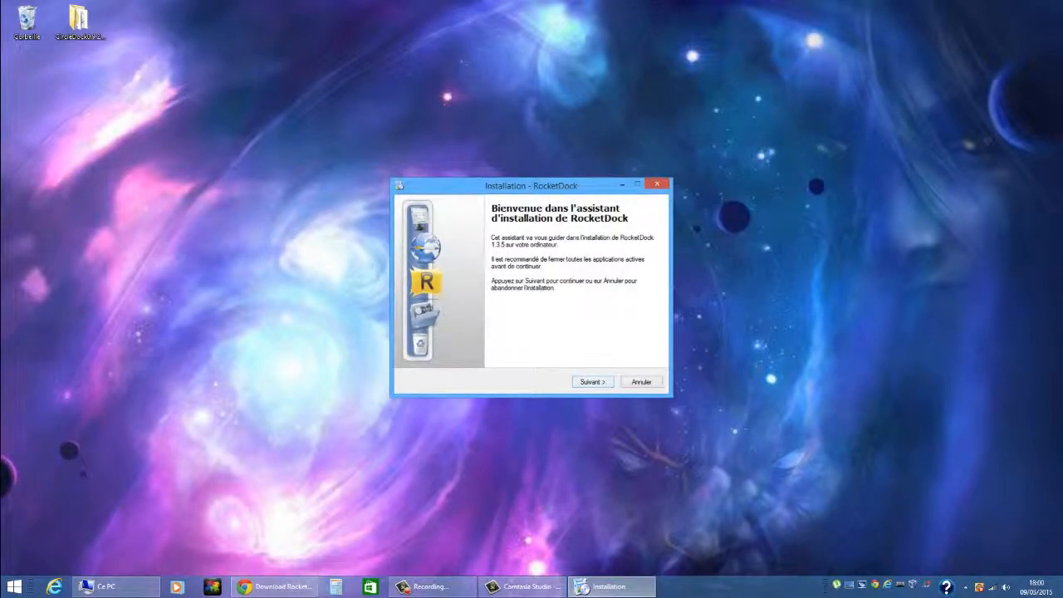
pyautogui.press('Return')
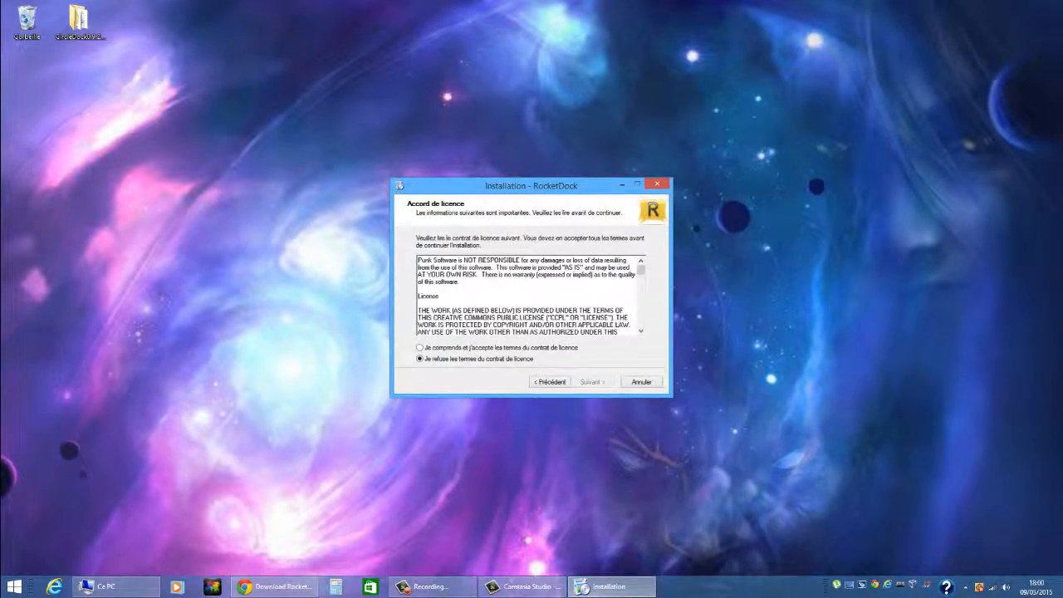
pyautogui.press('Up')
pyautogui.press('Return')
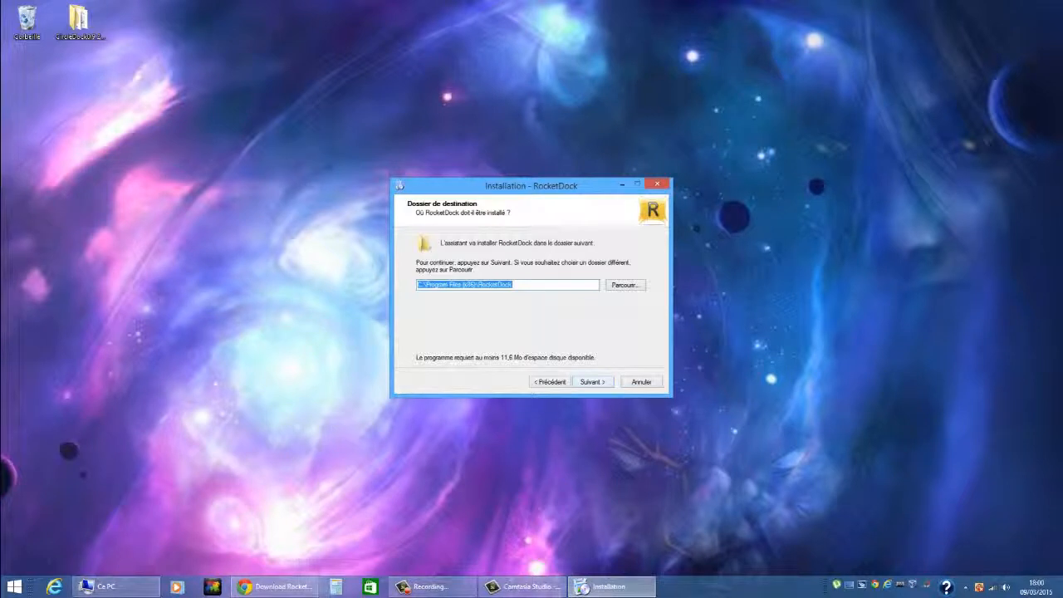
# Install RocketDock in the default folder with a desktop icon, and finish the setup wizard
pyautogui.click(593, 382)
pyautogui.press('Return')
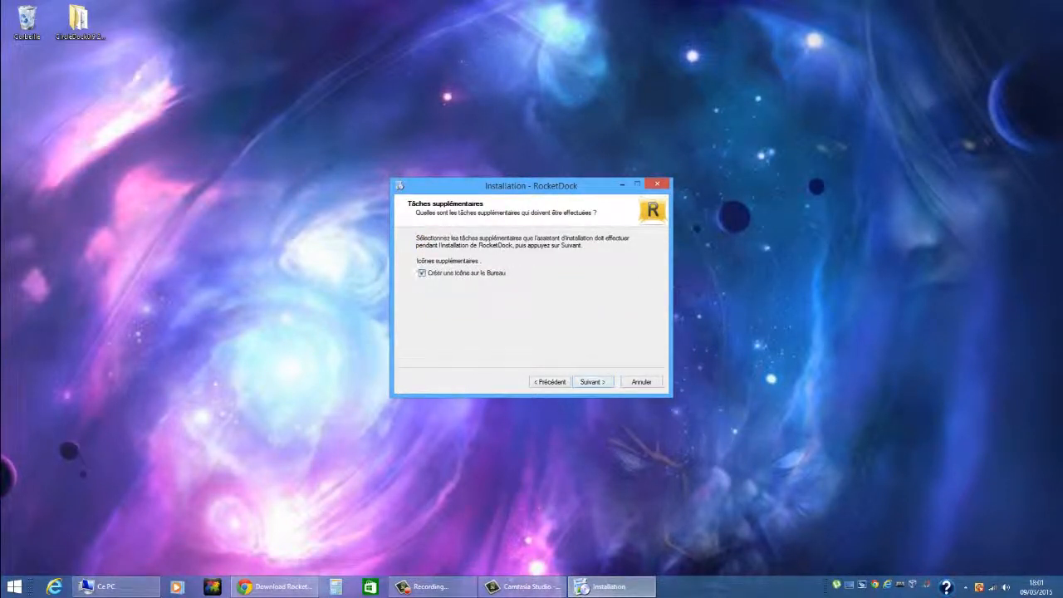
pyautogui.press('Return')
pyautogui.press('Return')
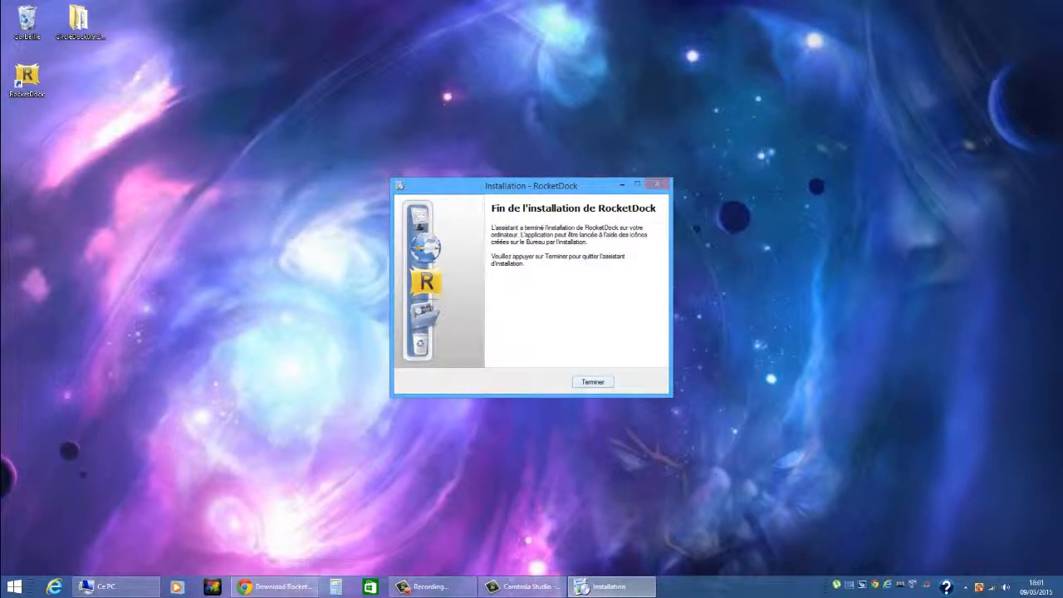
pyautogui.press('Return')
# Move the RocketDock shortcut beside the installer on the desktop and launch RocketDock from it
pyautogui.moveTo(28, 77); pyautogui.dragTo(505, 251)
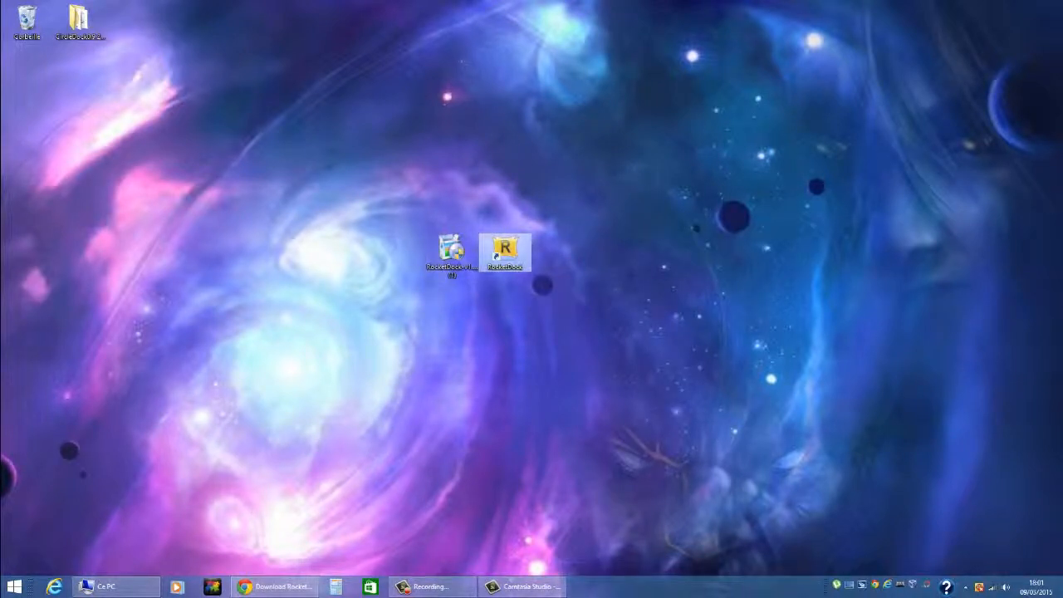
pyautogui.doubleClick(505, 251)
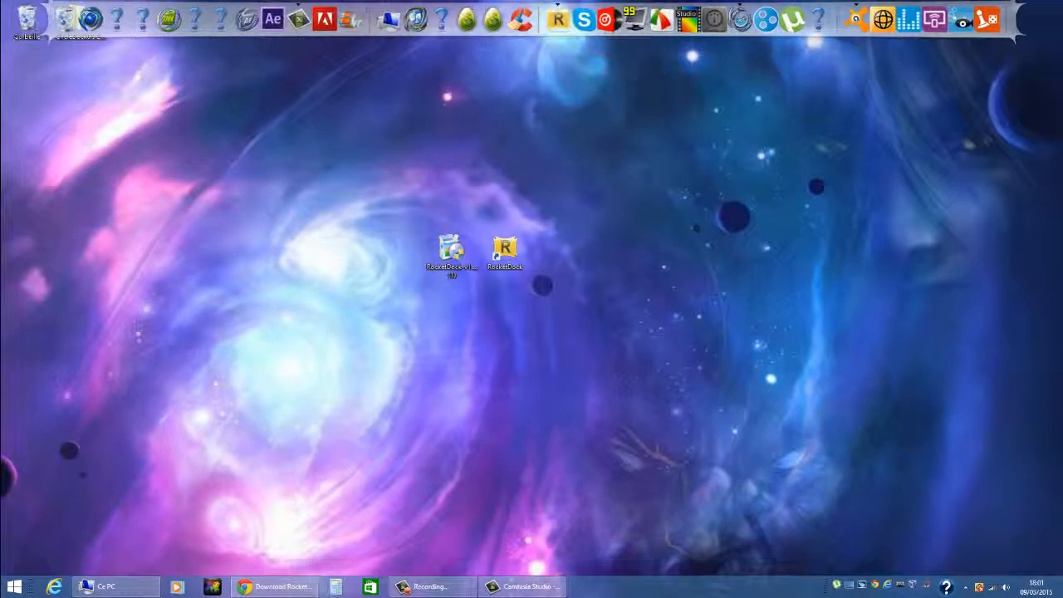
# Delete the RocketDock installer file from the desktop
pyautogui.click(452, 254)
pyautogui.press('Delete')
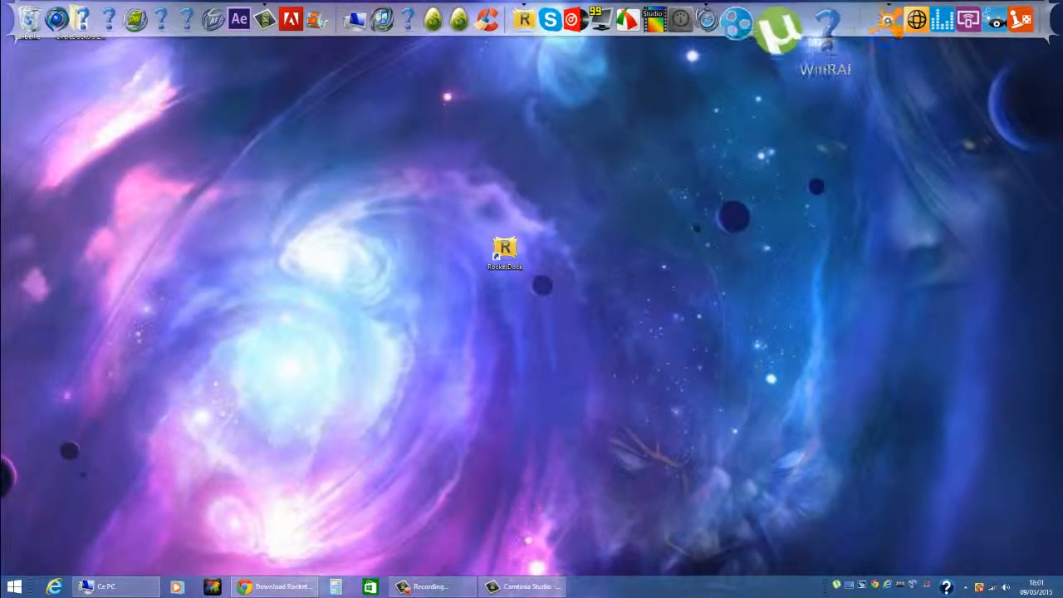
# Open the dock's settings, move the window clear, and go through the language and launch-at-startup options in Général
pyautogui.rightClick(543, 23)
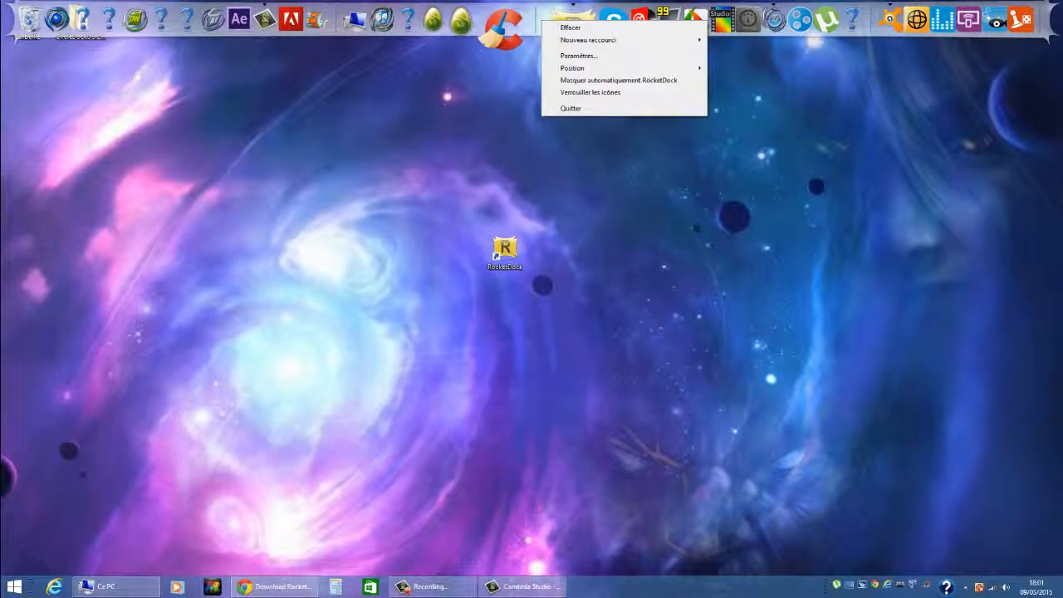
pyautogui.click(577, 55)
pyautogui.moveTo(532, 159); pyautogui.dragTo(713, 133)
pyautogui.click(731, 180)
pyautogui.click(731, 180)
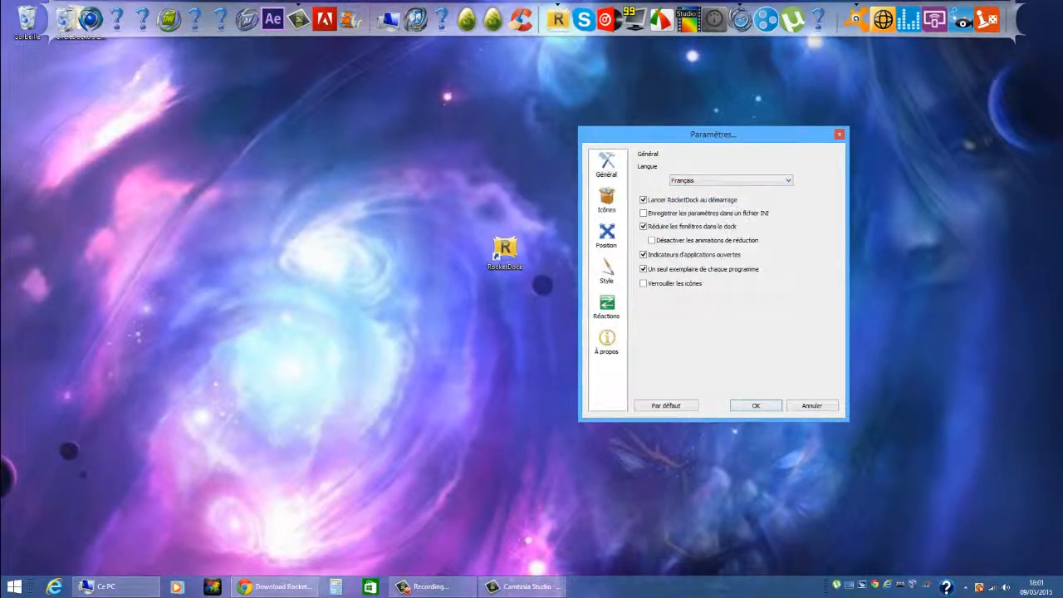
pyautogui.click(606, 166)
pyautogui.click(643, 200)
# Set the dock's icon quality to Qualité moyenne
pyautogui.click(607, 200)
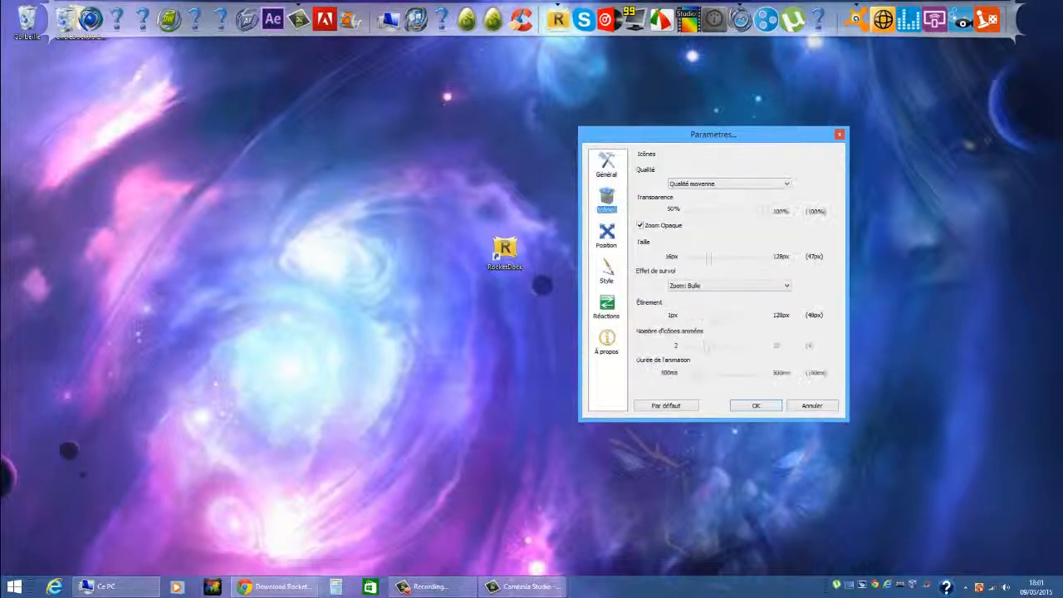
pyautogui.click(729, 184)
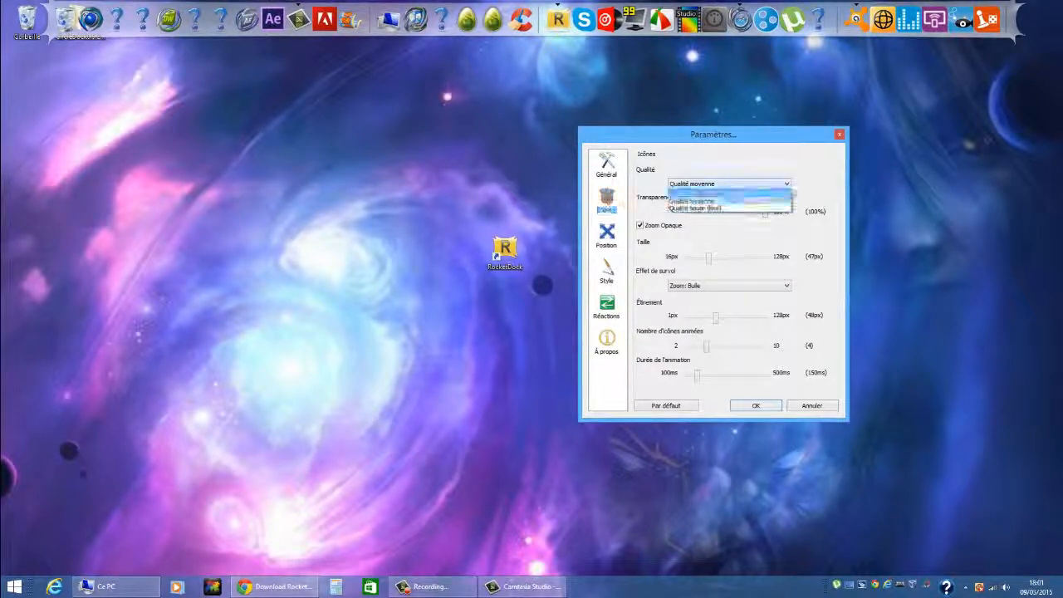
pyautogui.click(720, 202)
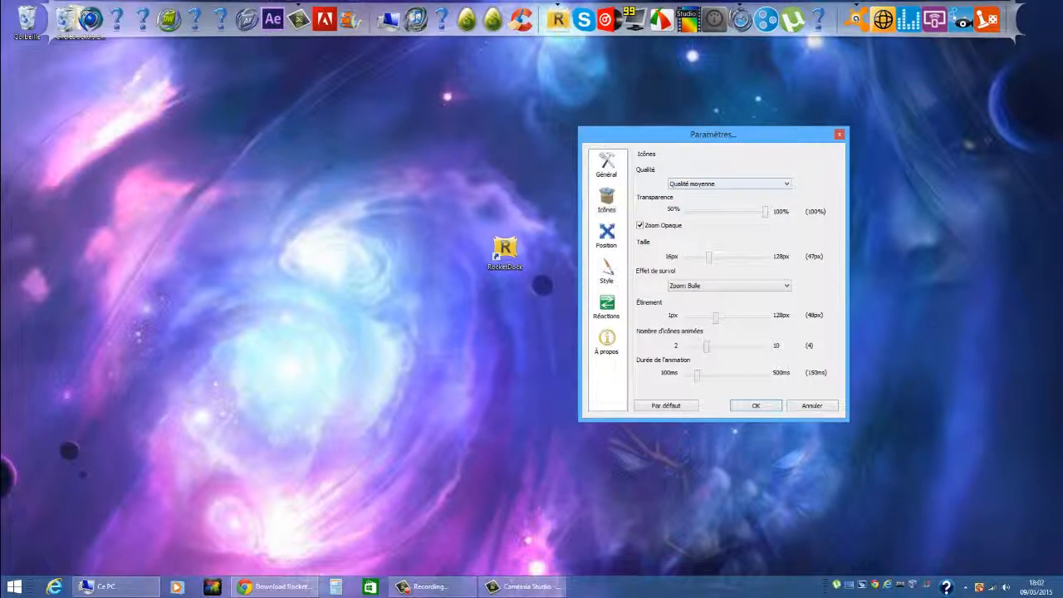
# Try the dock positions En bas, À gauche and À droite, and return the dock to En haut
pyautogui.click(607, 236)
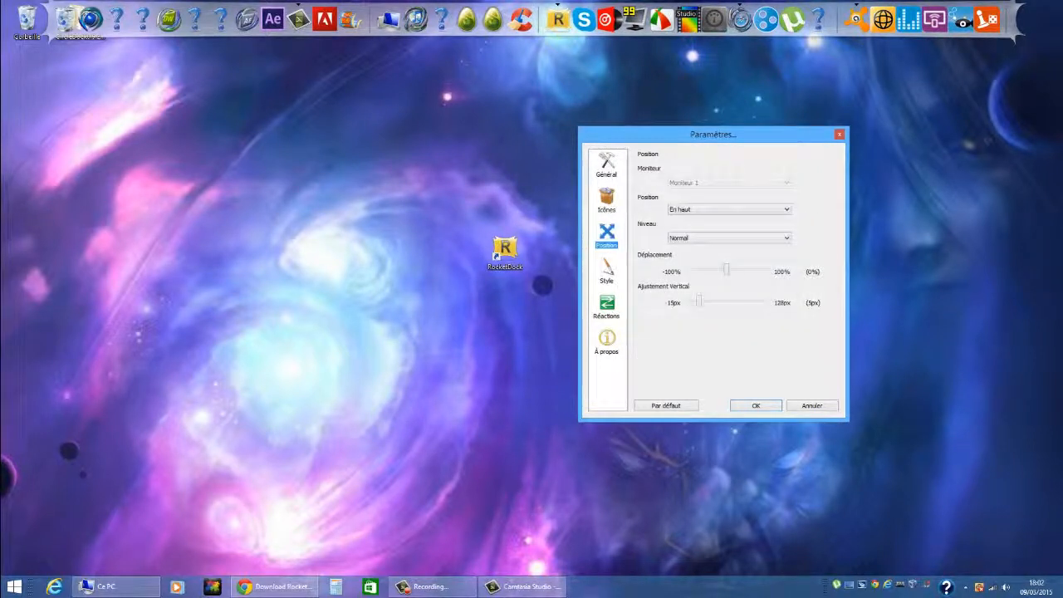
pyautogui.click(728, 209)
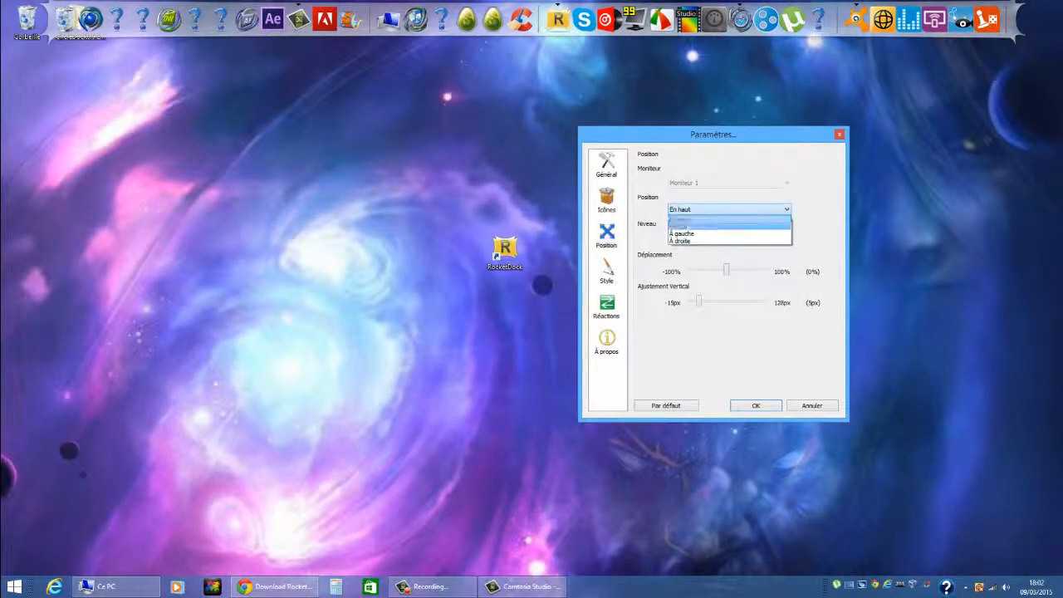
pyautogui.click(680, 226)
pyautogui.click(689, 209)
pyautogui.click(688, 226)
pyautogui.click(687, 209)
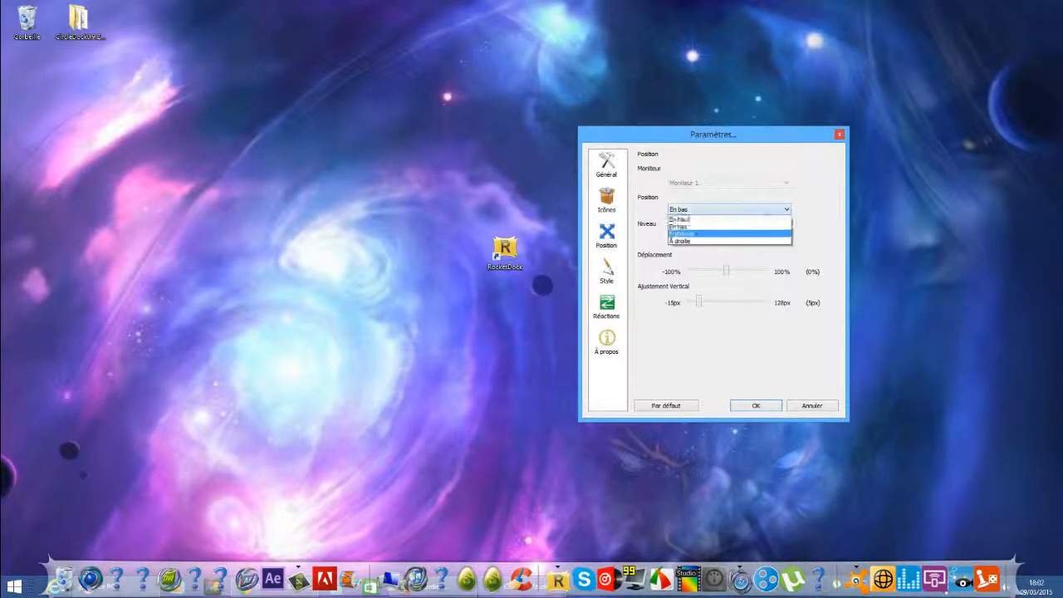
pyautogui.click(687, 234)
pyautogui.click(687, 209)
pyautogui.click(687, 239)
pyautogui.click(688, 209)
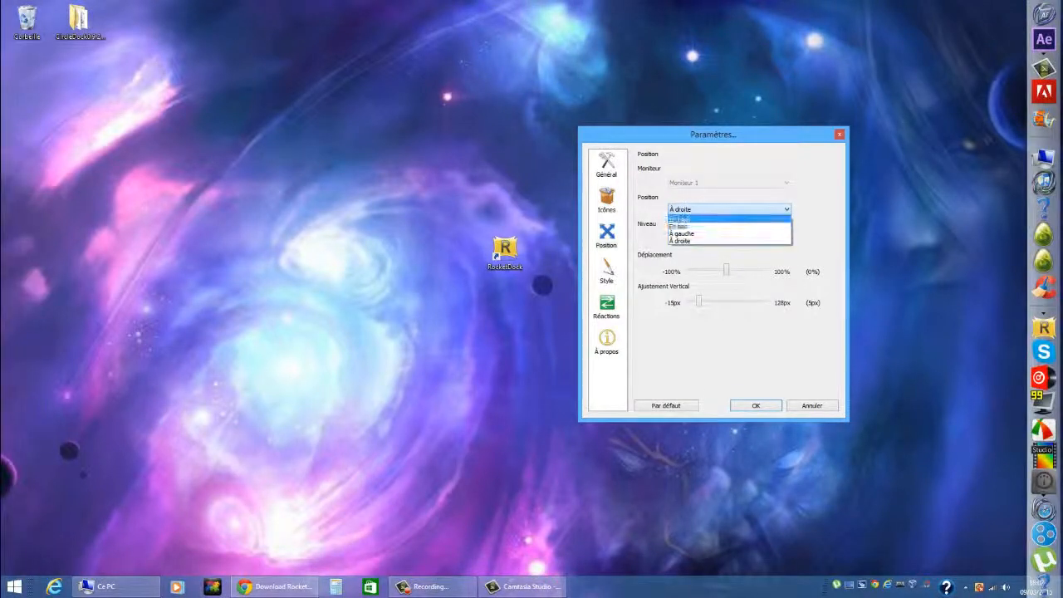
pyautogui.click(687, 219)
# Set the dock's level to Au premier plan and test it by bringing up the Chrome window and minimizing it
pyautogui.click(729, 237)
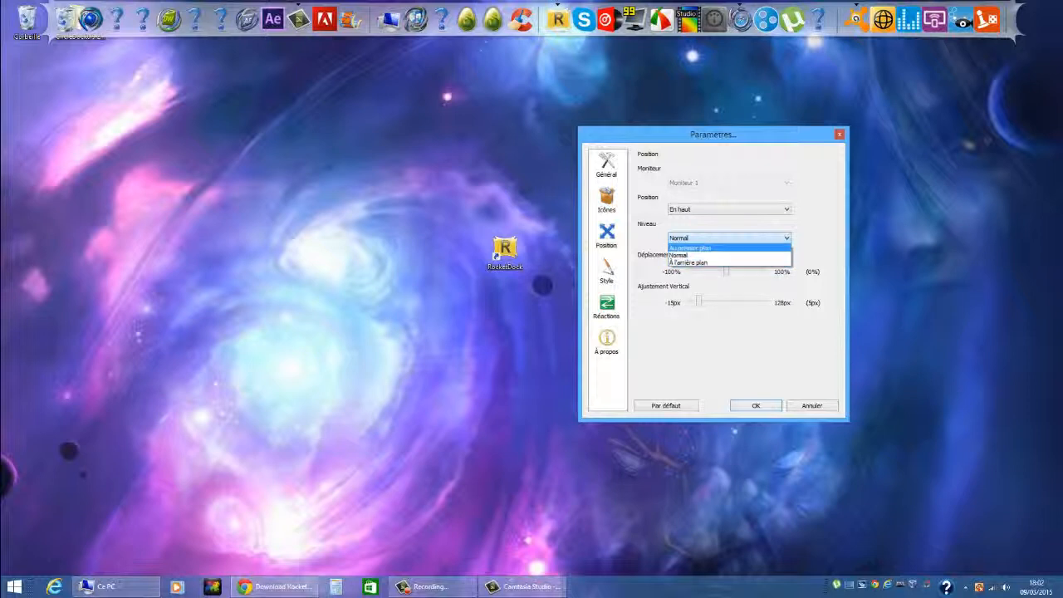
pyautogui.click(689, 248)
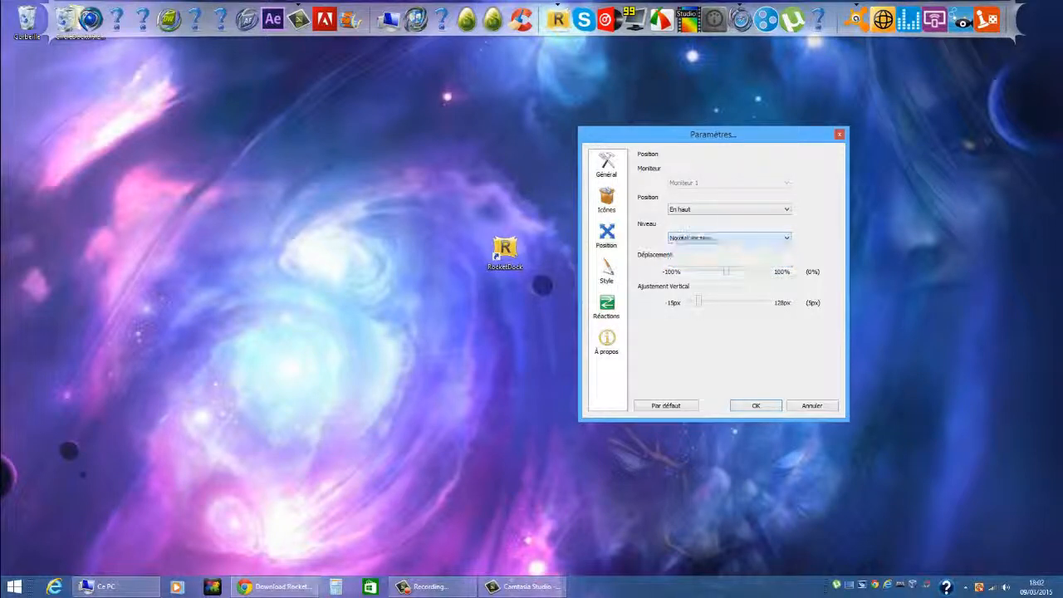
pyautogui.click(274, 586)
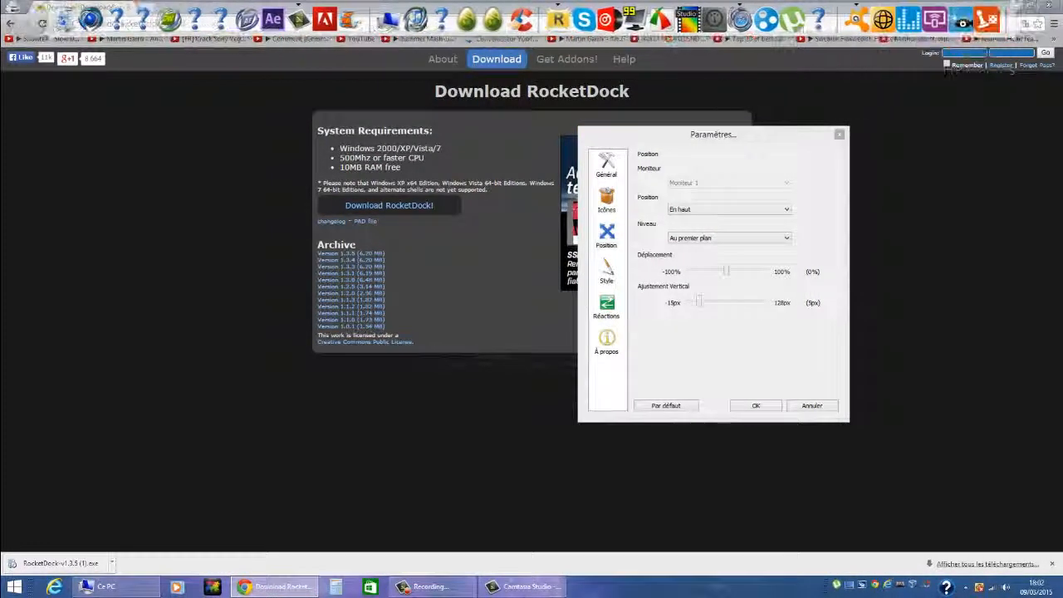
pyautogui.click(1051, 5)
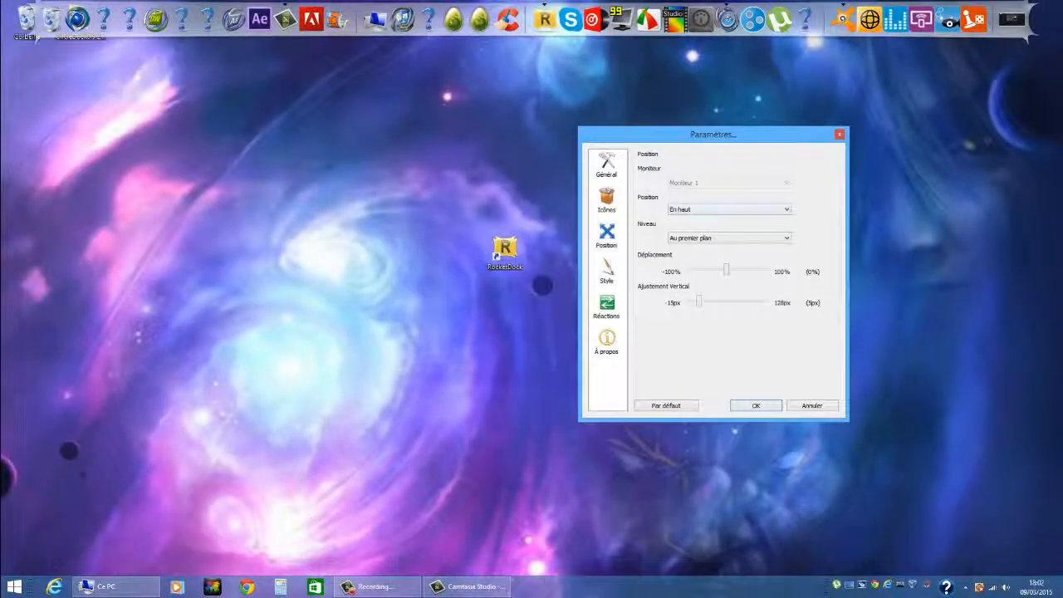
# Keep the dock position at En haut and set its level to Normal
pyautogui.click(730, 210)
pyautogui.click(730, 216)
pyautogui.click(724, 239)
pyautogui.click(721, 254)
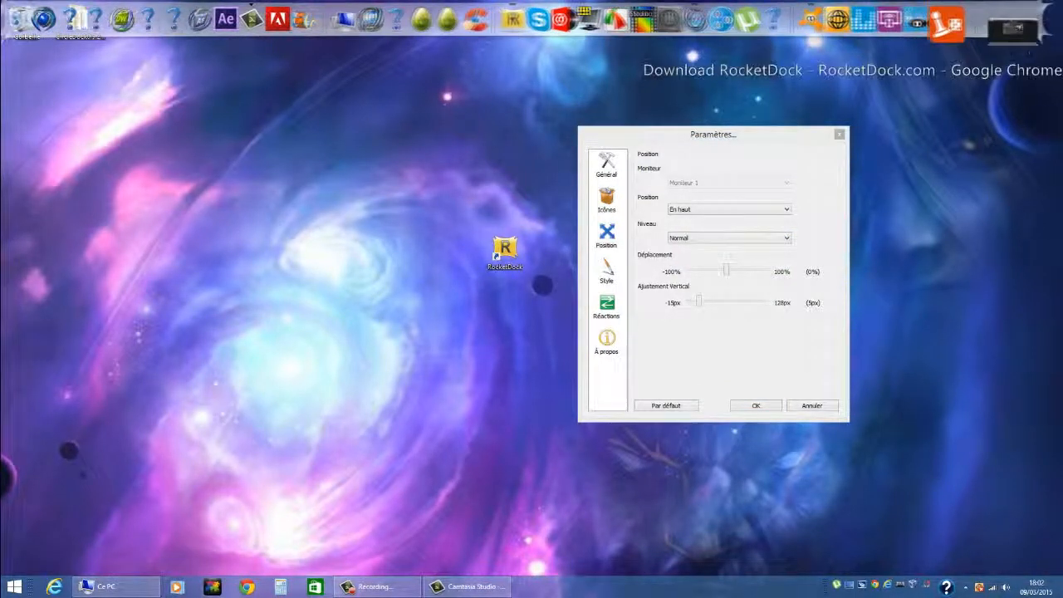
# Try the dock themes Inspirat and ProtoClay in the style settings, and return the theme to AstroGlass
pyautogui.moveTo(731, 135); pyautogui.dragTo(741, 111)
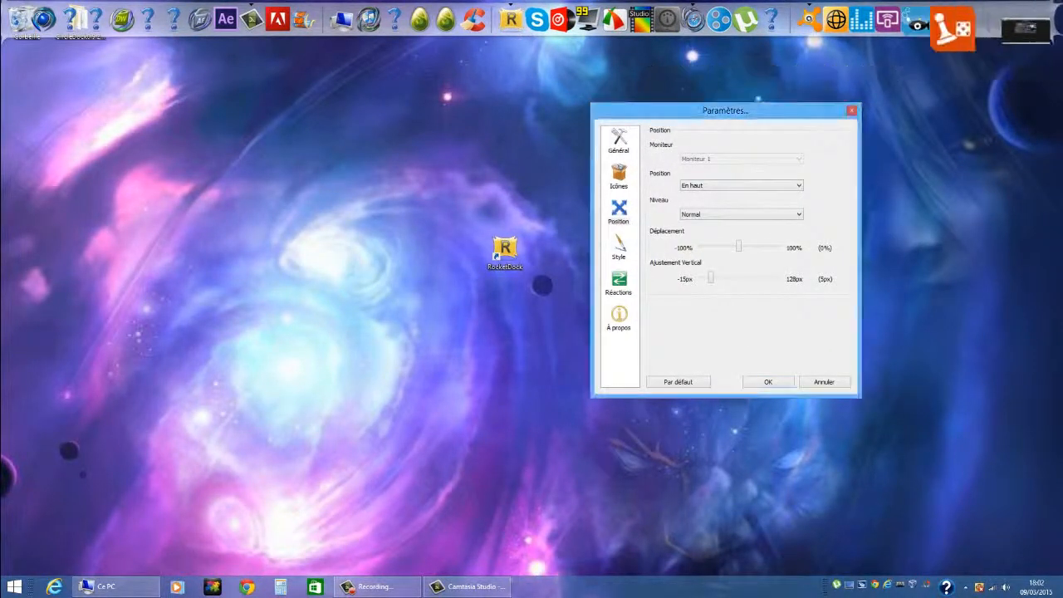
pyautogui.moveTo(724, 111); pyautogui.dragTo(705, 144)
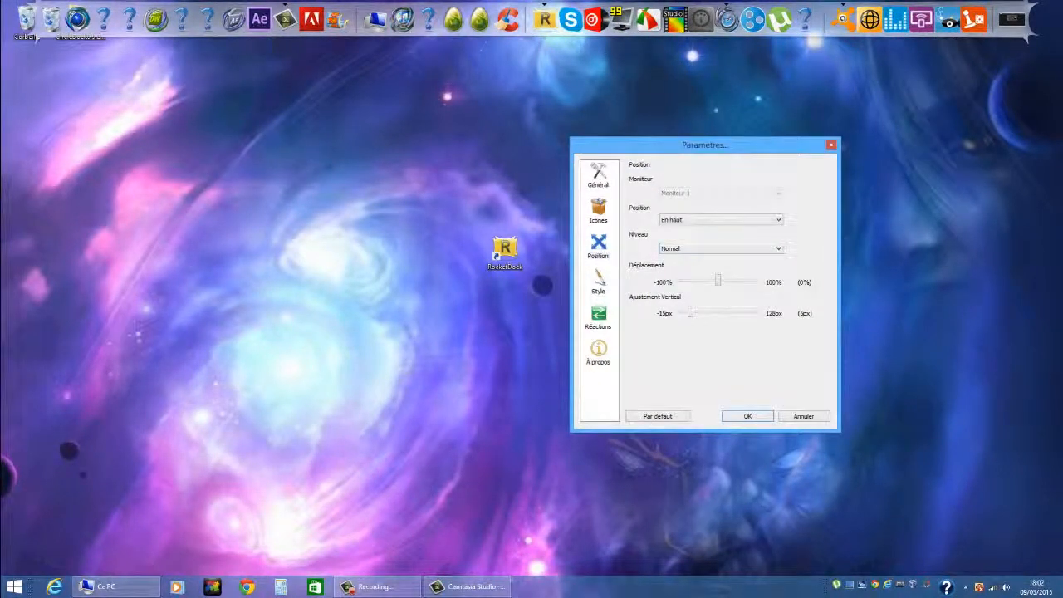
pyautogui.click(598, 282)
pyautogui.click(715, 192)
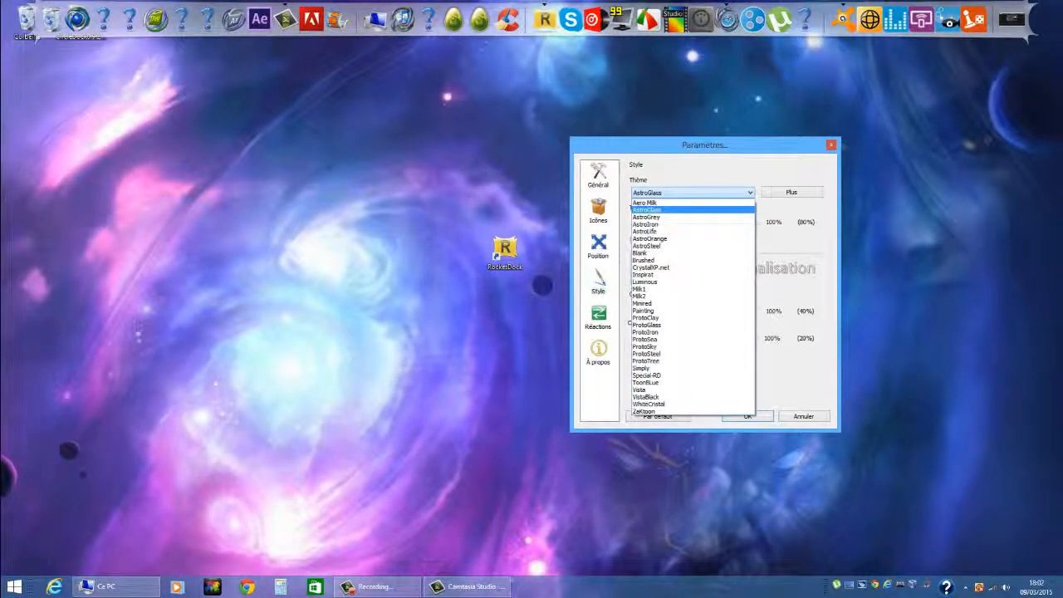
pyautogui.click(665, 275)
pyautogui.click(664, 192)
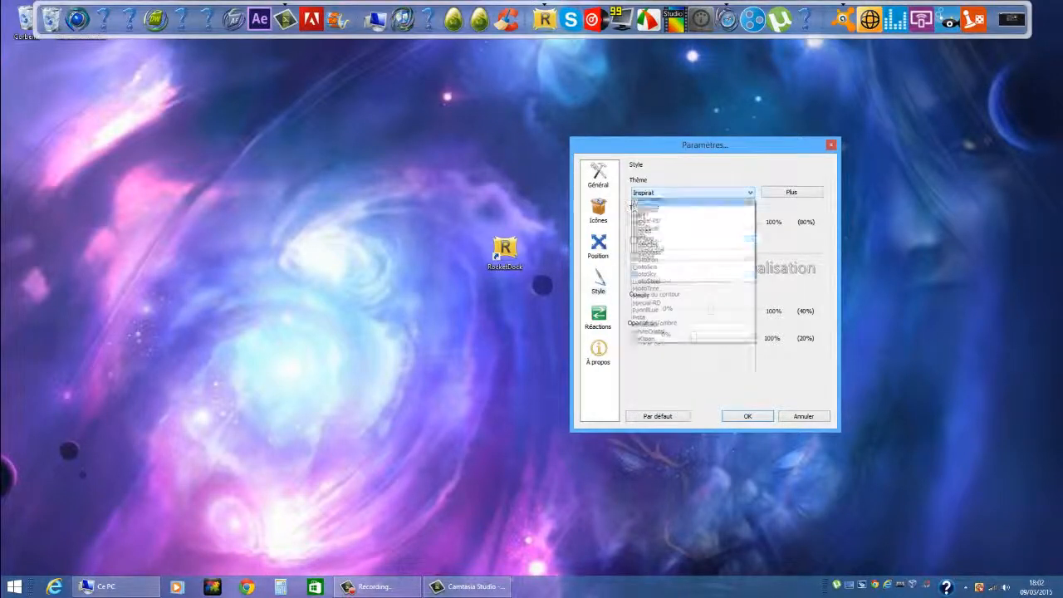
pyautogui.click(665, 332)
pyautogui.click(666, 193)
pyautogui.click(666, 193)
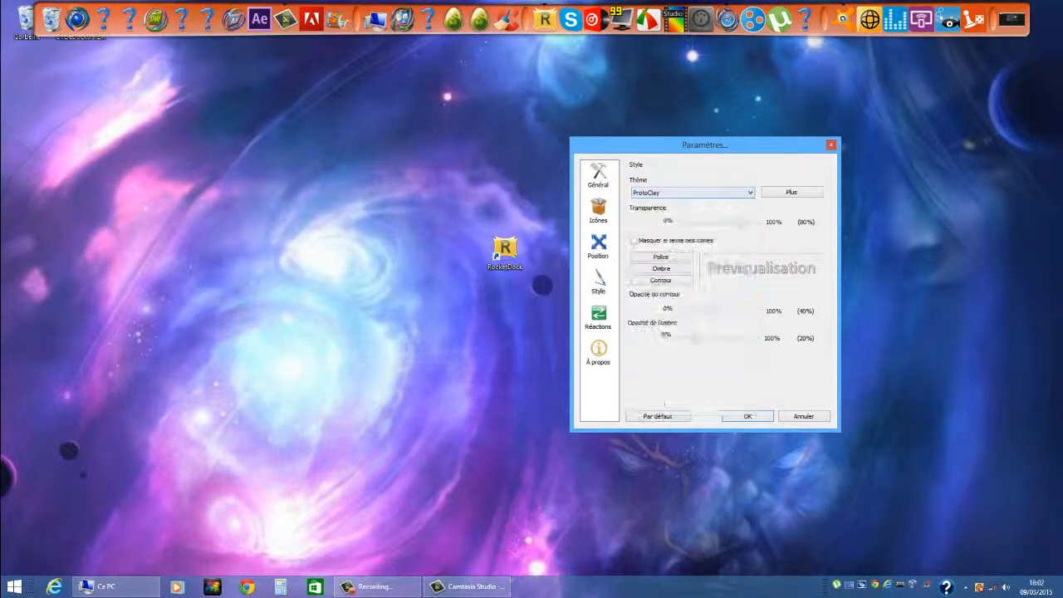
pyautogui.click(666, 193)
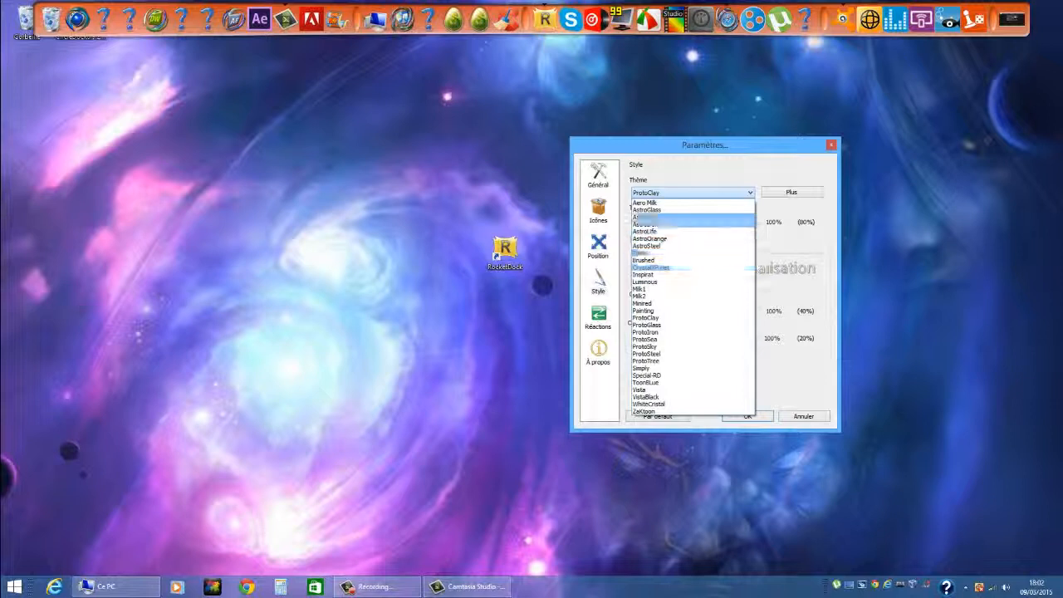
pyautogui.click(647, 209)
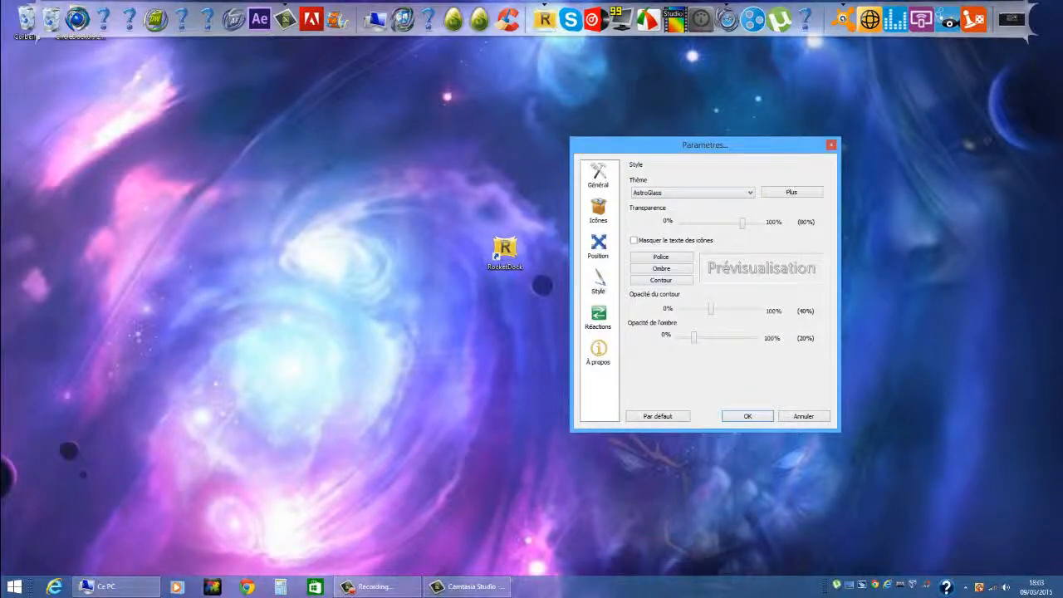
# Review the dock's general settings and confirm the settings dialog to close it
pyautogui.click(598, 175)
pyautogui.moveTo(705, 144); pyautogui.dragTo(724, 122)
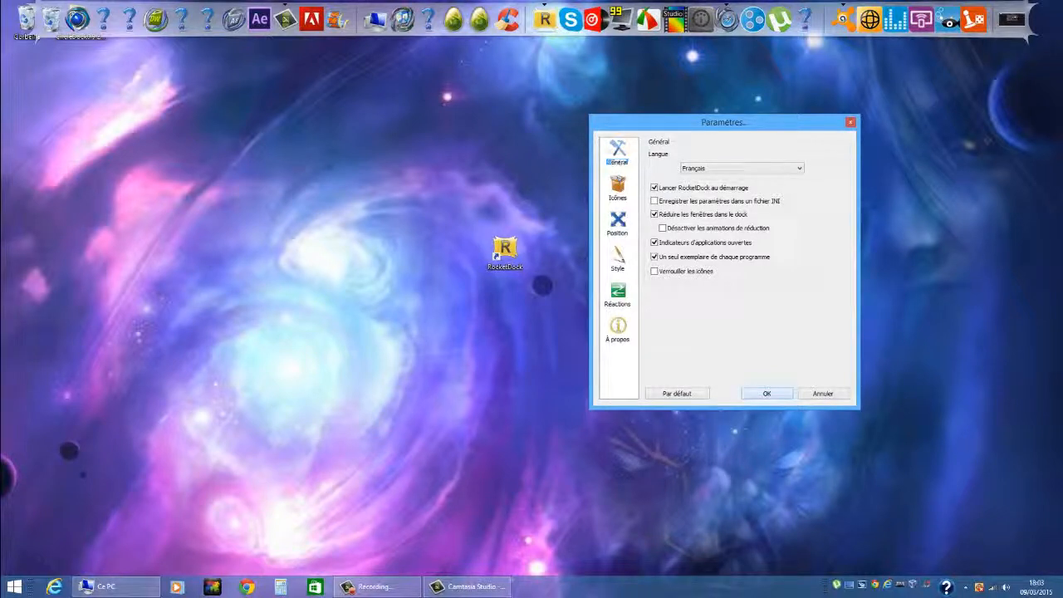
pyautogui.click(767, 393)
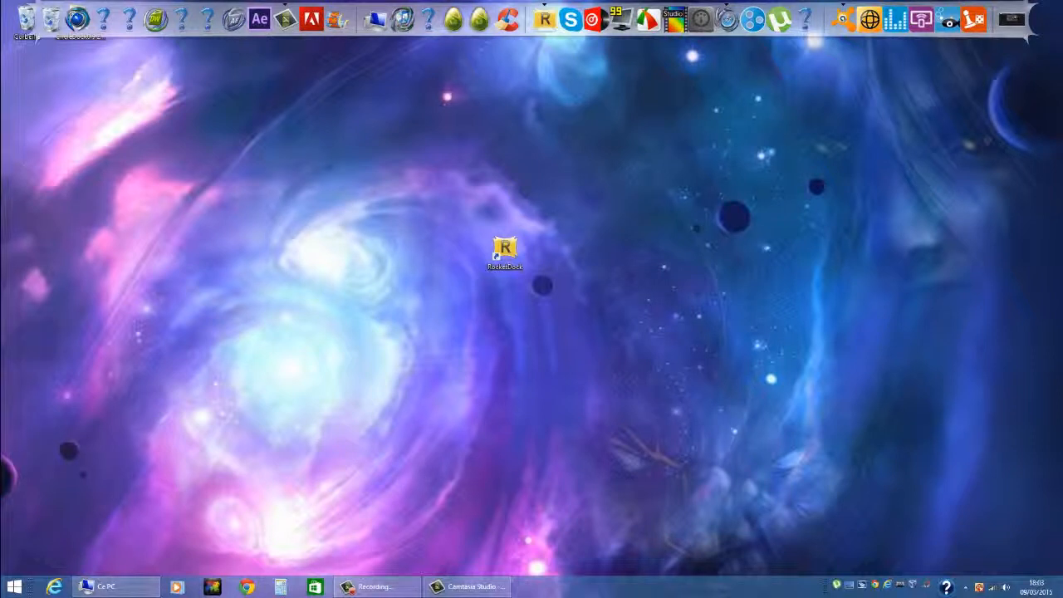
pyautogui.moveTo(388, 176); pyautogui.dragTo(558, 315)
pyautogui.click(591, 297)
pyautogui.click(467, 586)
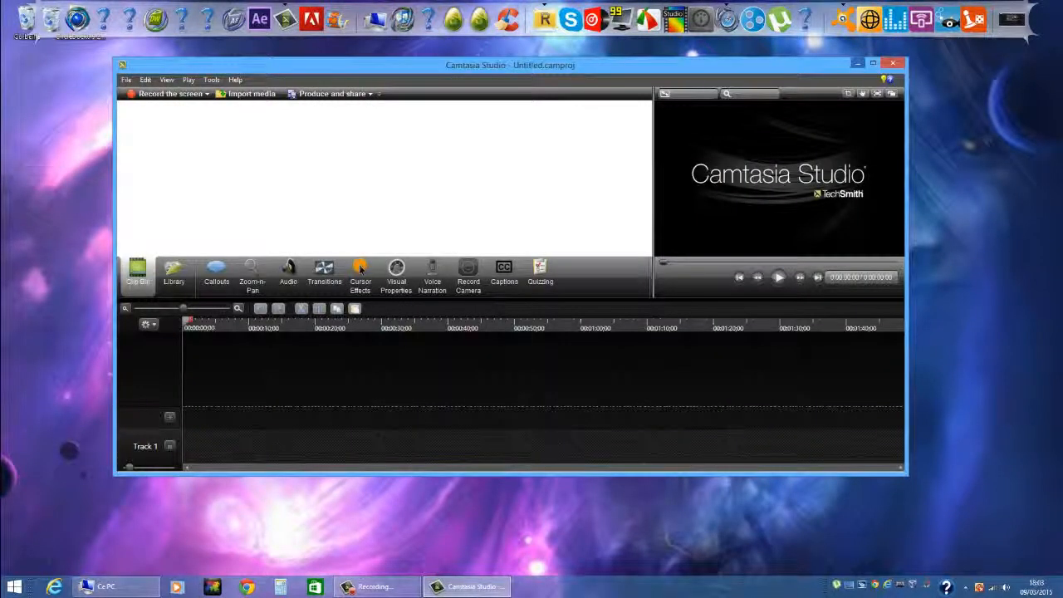
pyautogui.click(860, 59)
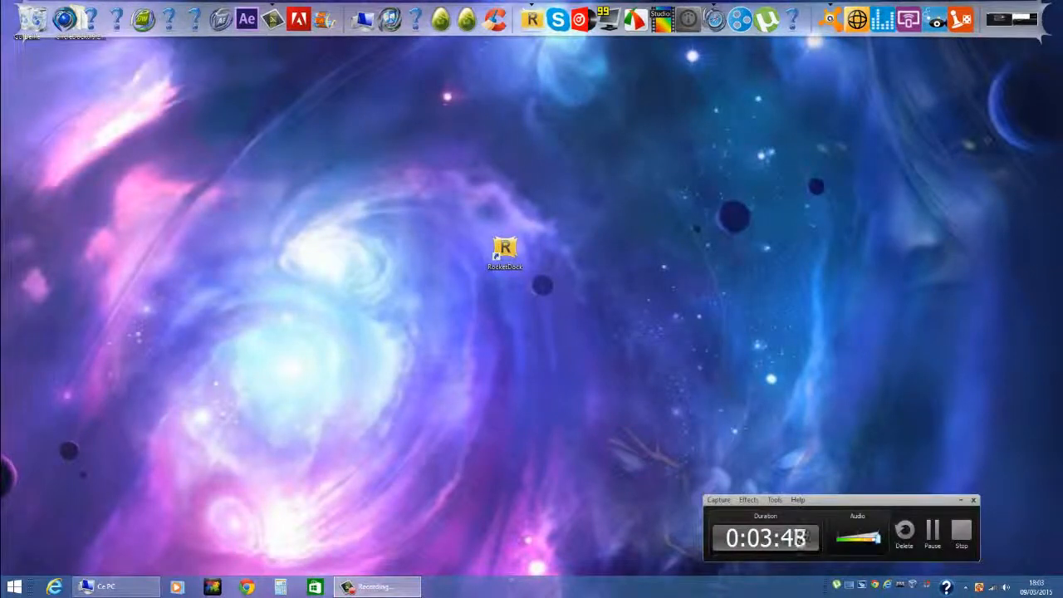